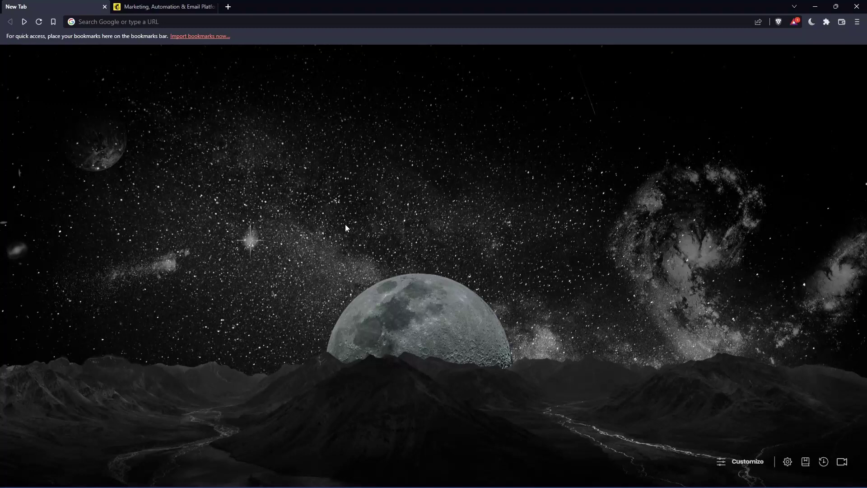
# Go to mailchimp.com in Brave, switching to the already-open Mailchimp tab
pyautogui.click(182, 25)
pyautogui.write('mail')
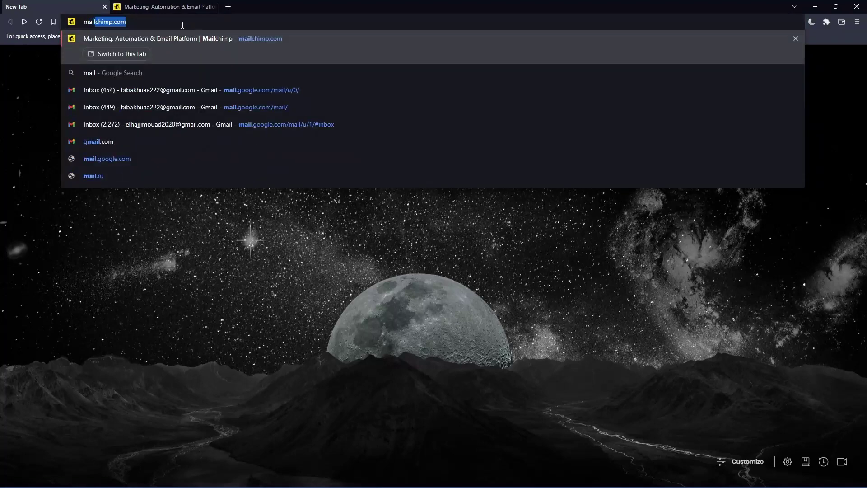
pyautogui.write('chimp.com')
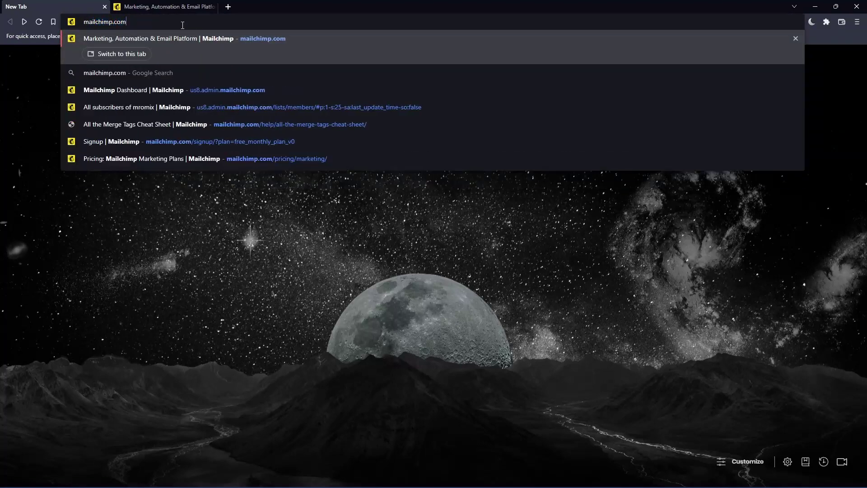
pyautogui.hotkey('ctrl', 'a')
pyautogui.press('Return')
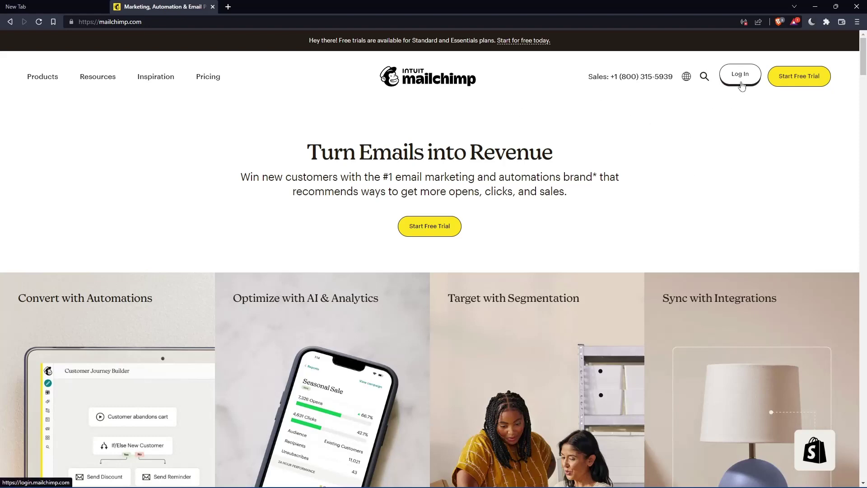
# Visit the Mailchimp login page, return to the homepage, and open the full plans pricing page
pyautogui.click(740, 77)
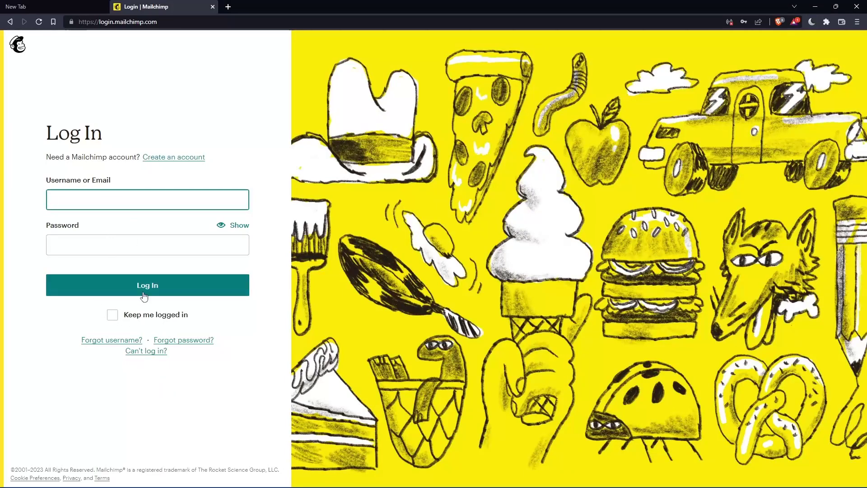
pyautogui.hotkey('alt', 'Left')
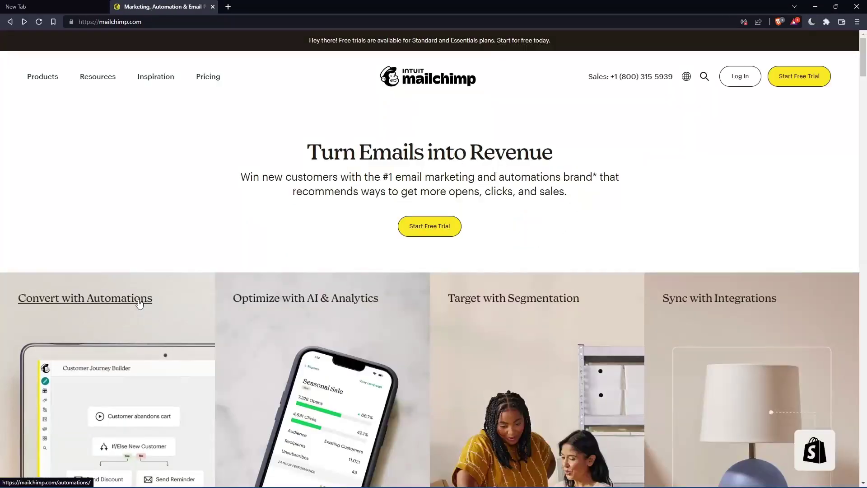
pyautogui.scroll(-8, 504, 214)
pyautogui.scroll(-6, 504, 211)
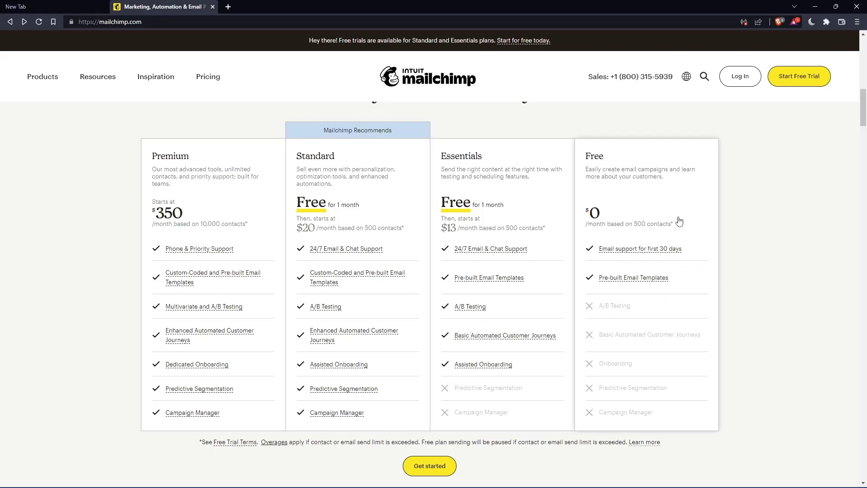
pyautogui.click(645, 178)
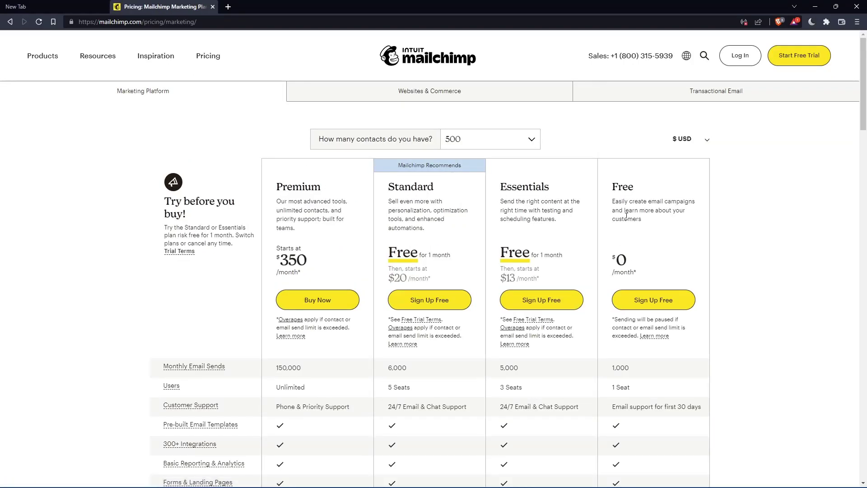
# Choose Sign Up Free under the Free plan and begin filling the email field
pyautogui.click(658, 309)
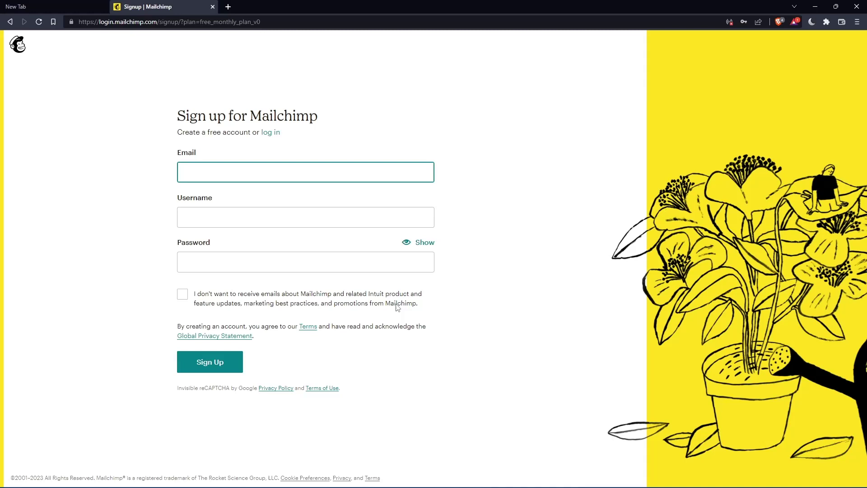
pyautogui.click(298, 176)
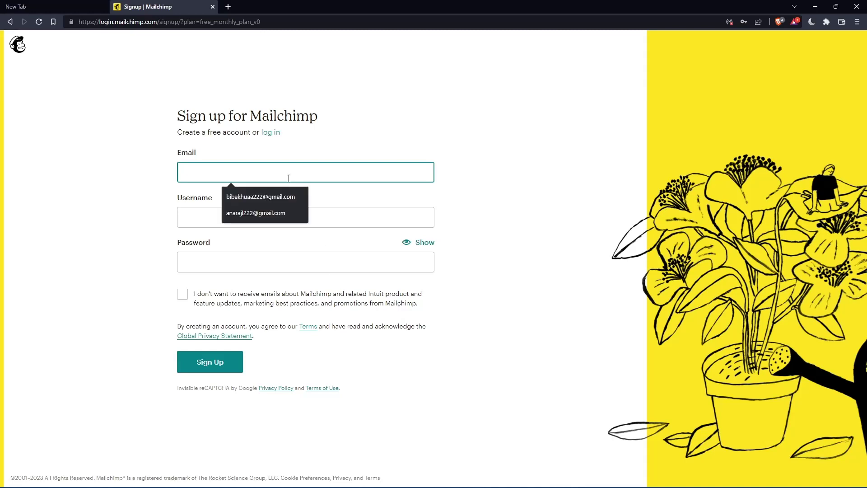
pyautogui.click(491, 151)
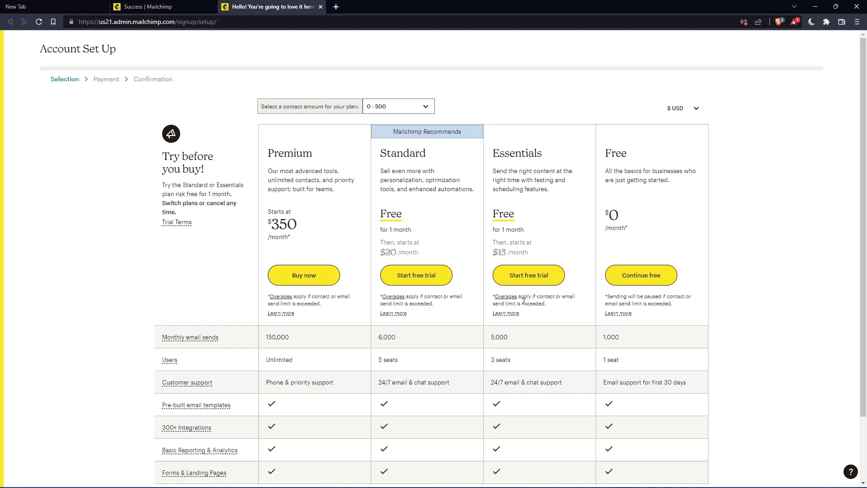
# Continue with the free plan and fill first and last name from saved suggestions
pyautogui.click(653, 279)
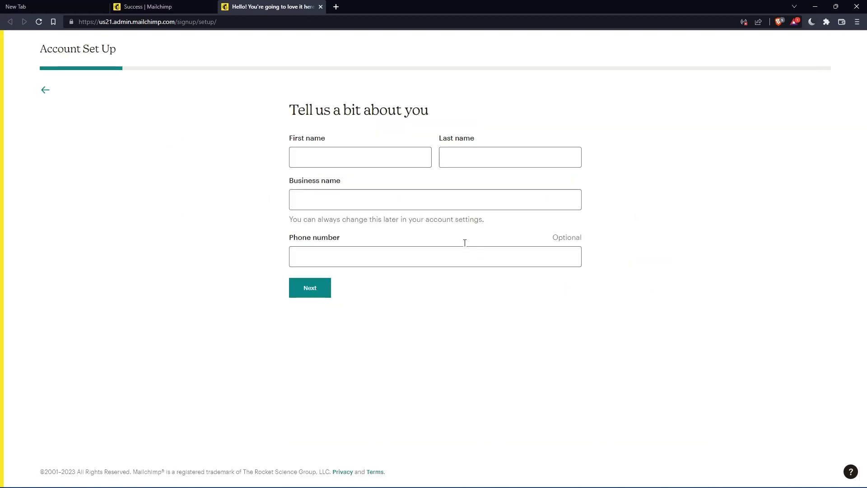
pyautogui.click(361, 153)
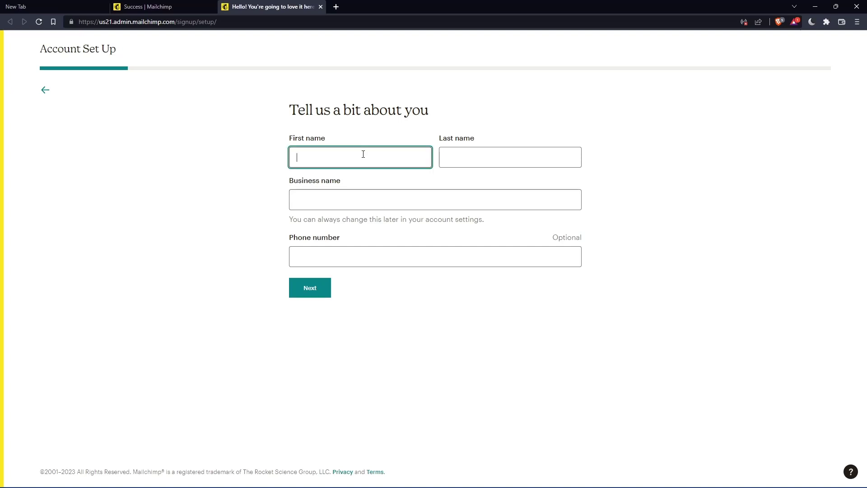
pyautogui.click(478, 162)
pyautogui.click(378, 158)
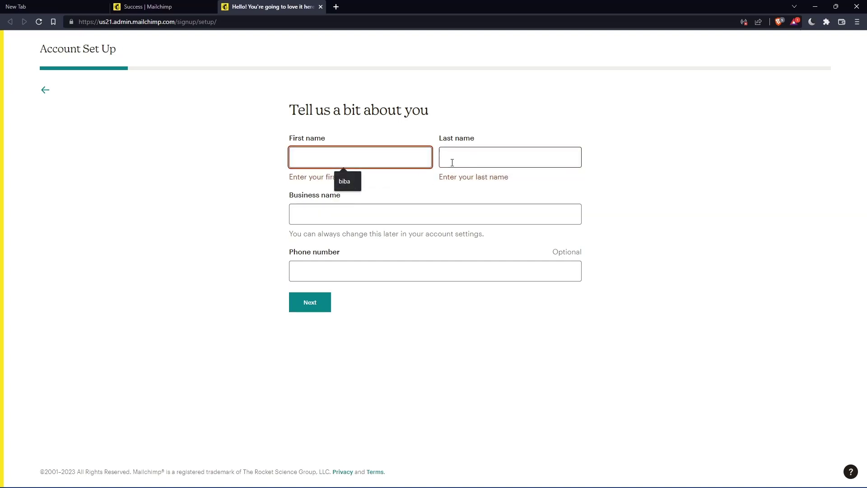
pyautogui.click(348, 181)
pyautogui.click(491, 162)
# Fill the business name from a suggestion, ending it in 0, and submit the details
pyautogui.click(489, 177)
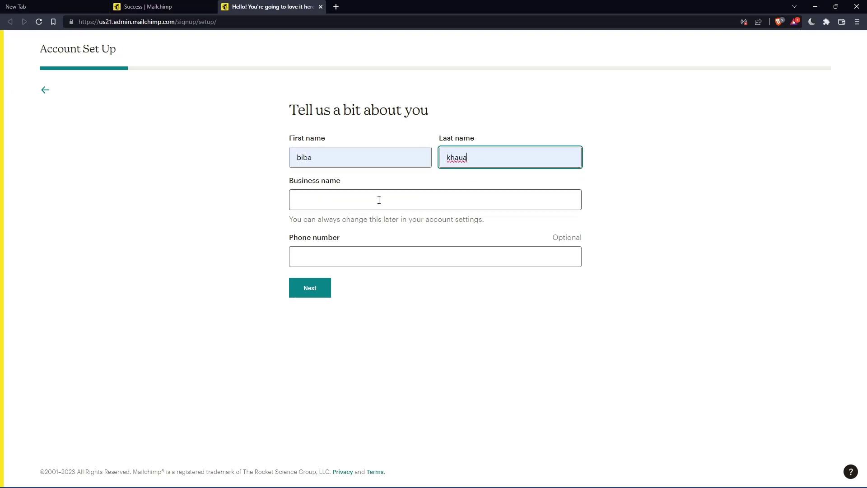
pyautogui.click(377, 199)
pyautogui.click(360, 223)
pyautogui.press('BackSpace')
pyautogui.press('BackSpace')
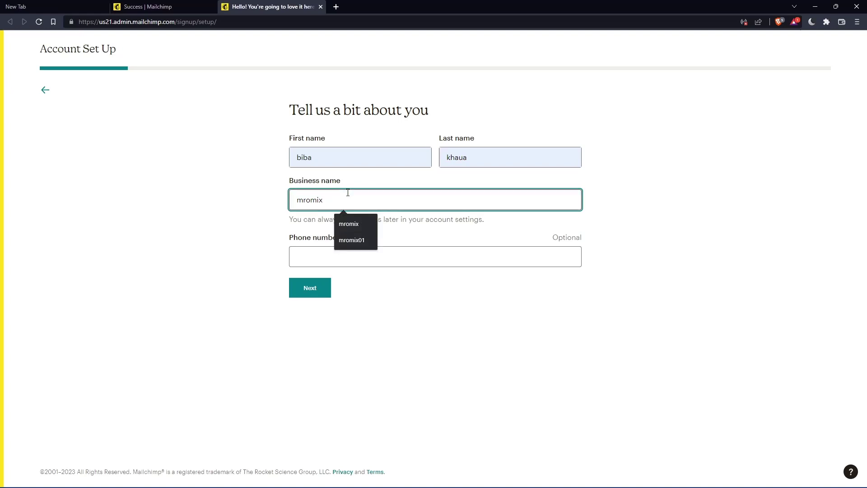
pyautogui.write('0')
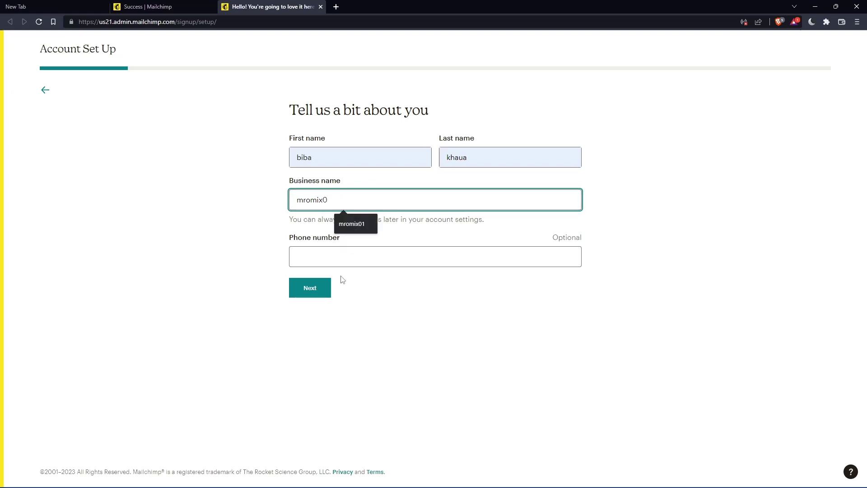
pyautogui.click(319, 288)
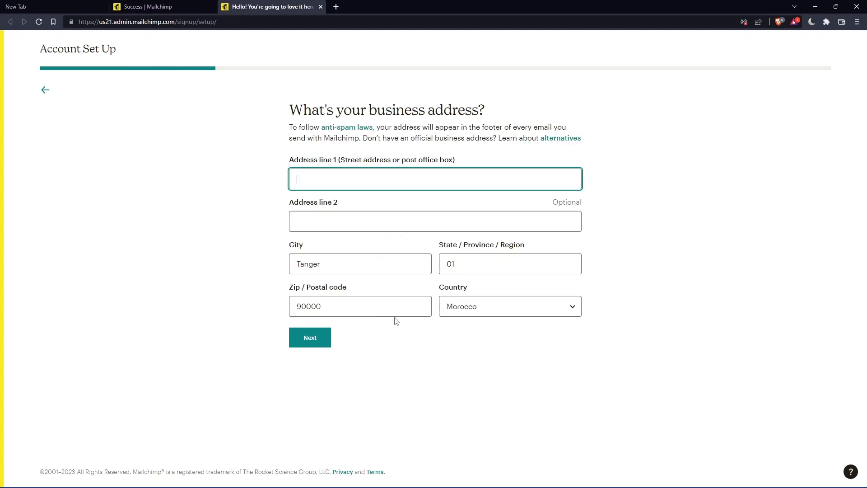
# Autofill the business address from the saved address and submit it
pyautogui.press('Down')
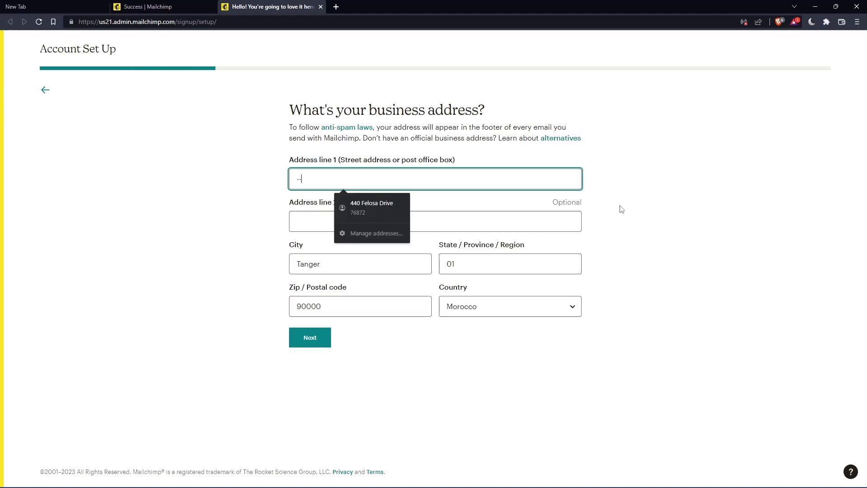
pyautogui.click(358, 210)
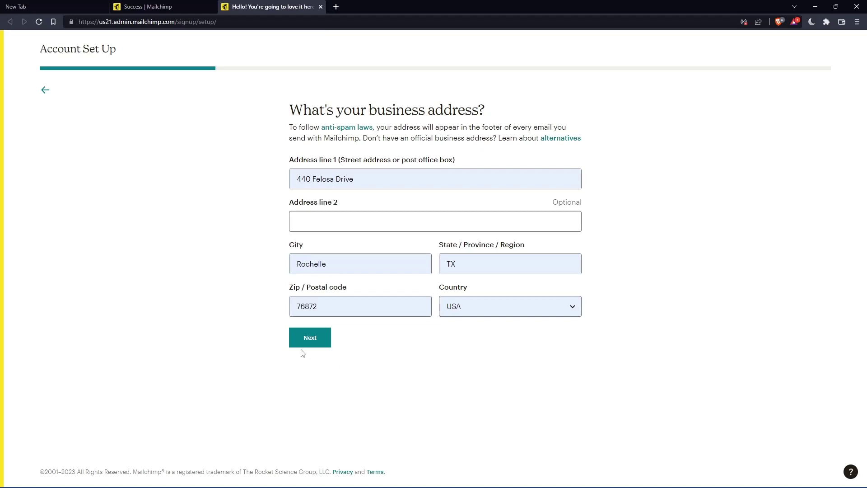
pyautogui.click(302, 336)
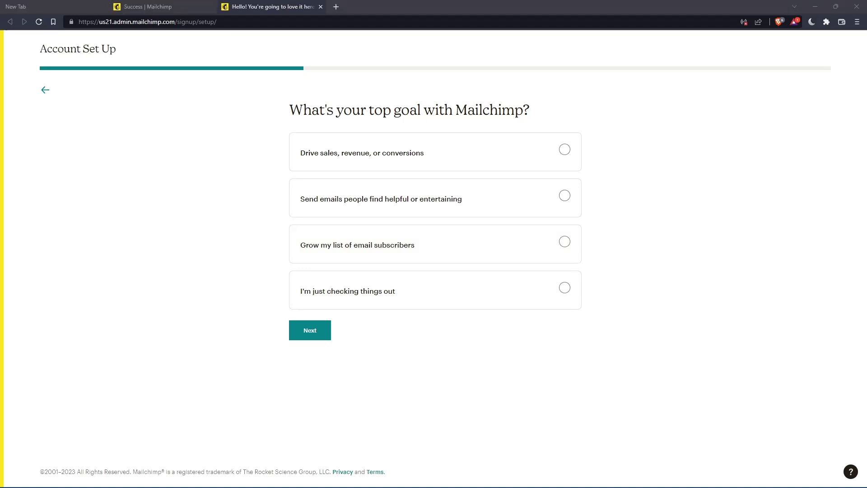
# Answer the top-goal question with "I'm just checking things out"
pyautogui.click(298, 337)
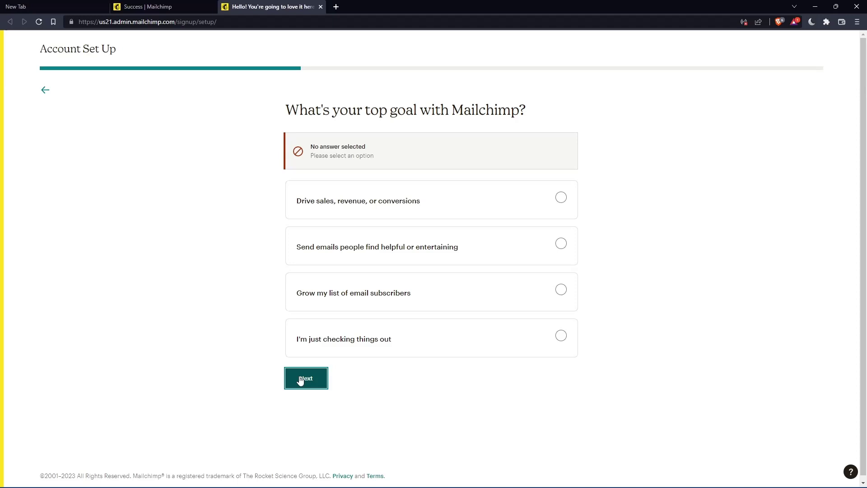
pyautogui.click(470, 353)
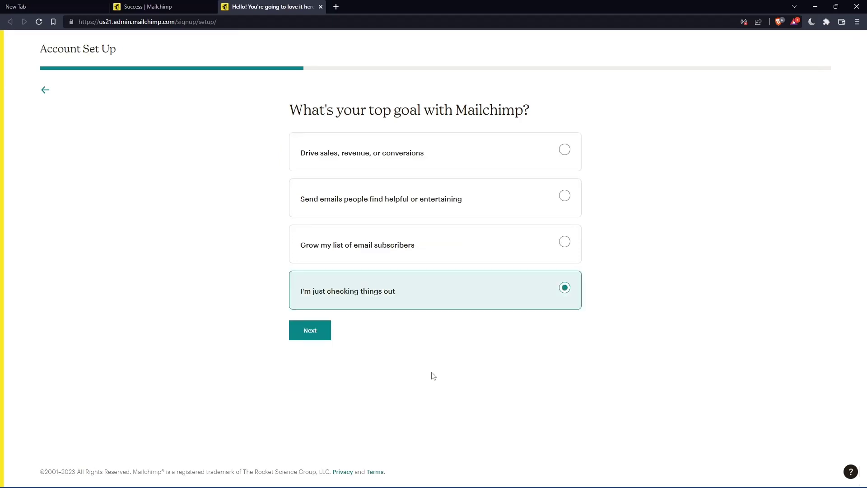
pyautogui.click(309, 331)
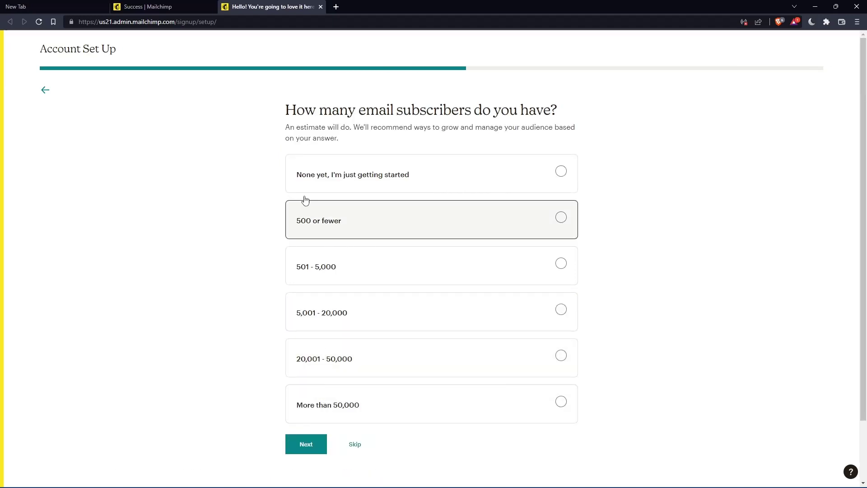
# Skip the subscriber count, selling method and brand import questions, then finish set-up
pyautogui.click(359, 444)
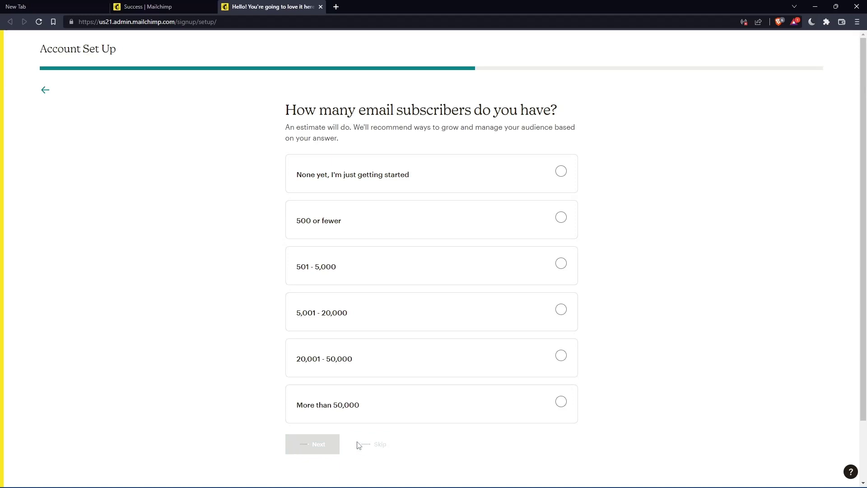
pyautogui.click(354, 339)
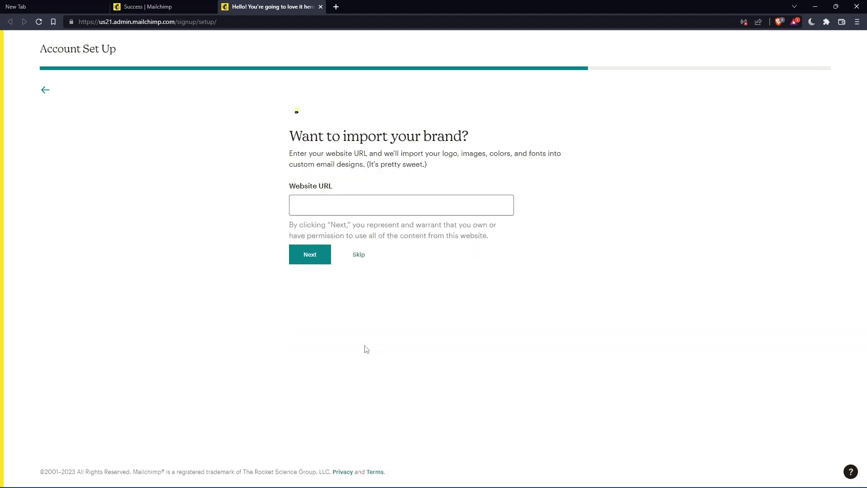
pyautogui.click(359, 254)
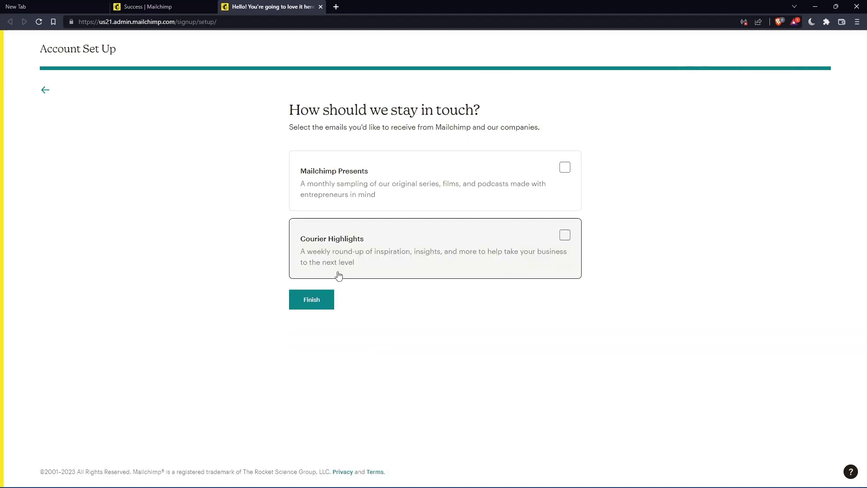
pyautogui.click(314, 302)
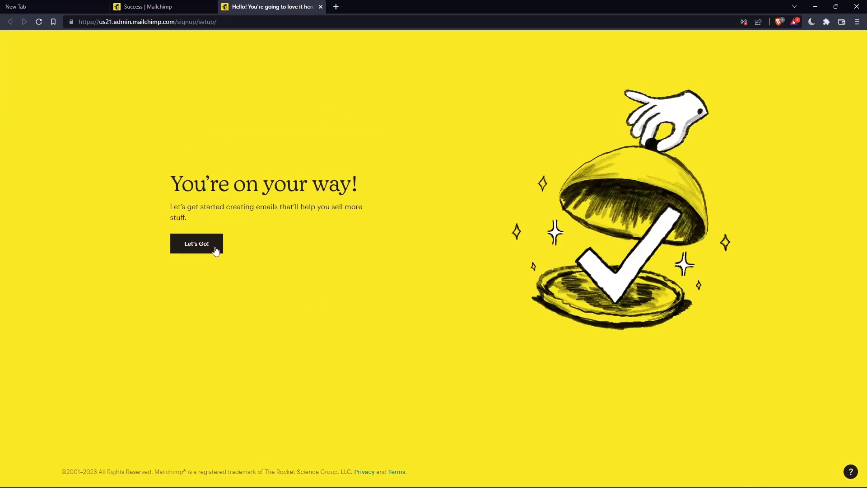
# Click Let's Go!, then open Content > My files from the sidebar
pyautogui.click(204, 241)
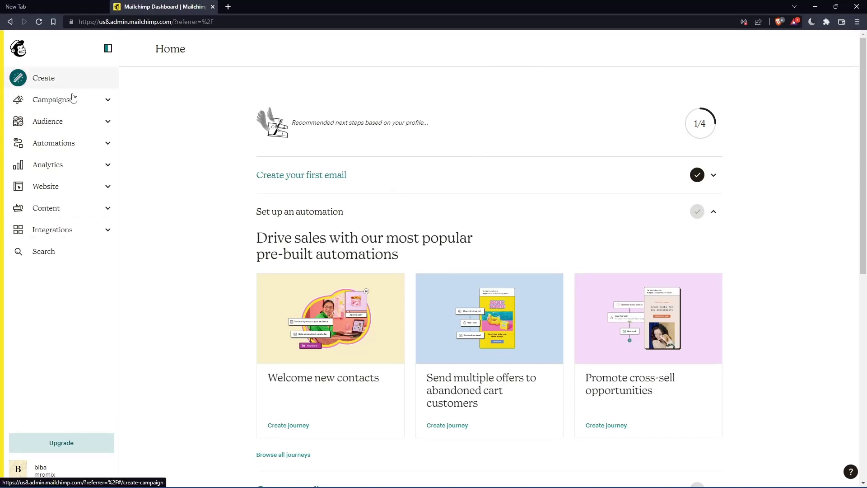
pyautogui.click(80, 210)
pyautogui.click(56, 241)
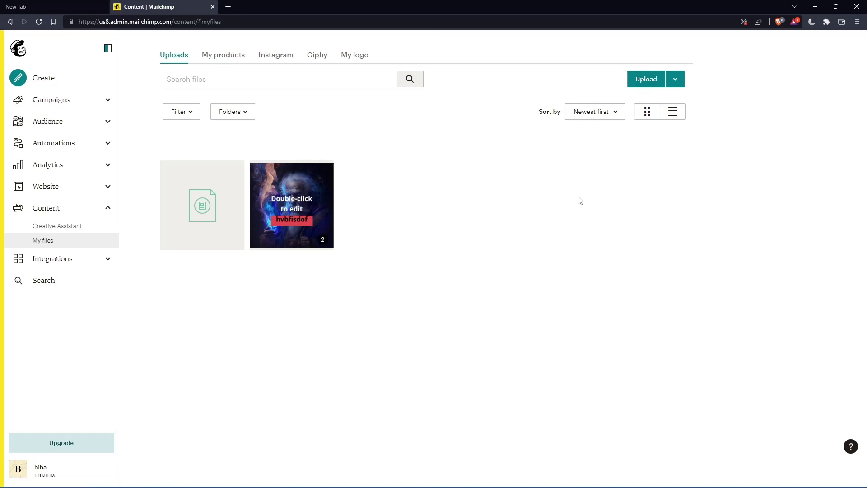
# Select the sorcerer image in My files and open its details for editing
pyautogui.click(298, 201)
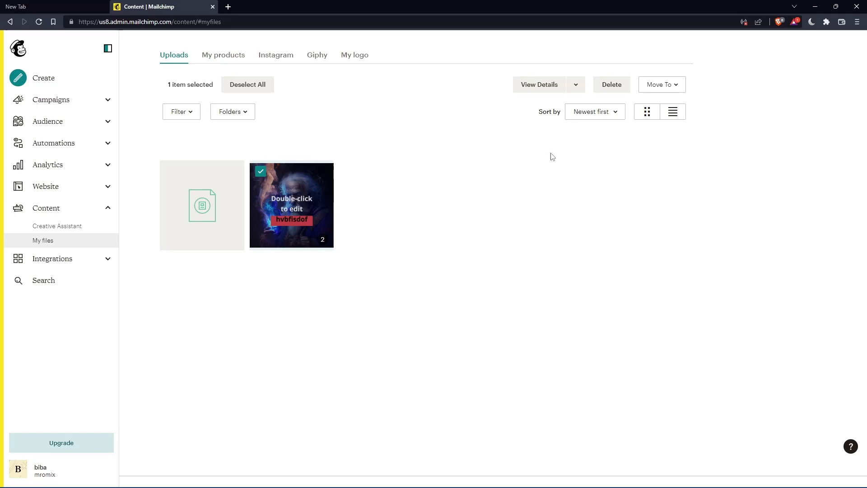
pyautogui.click(547, 86)
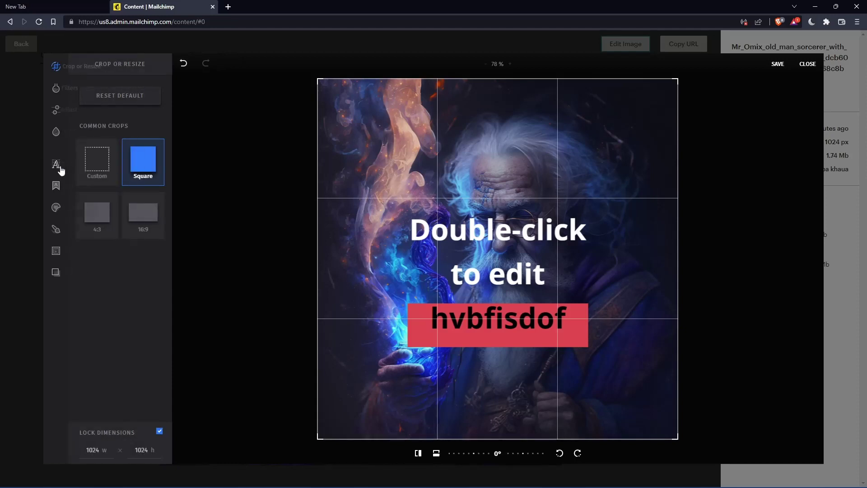
# Add a new text box to the sorcerer image reading "test"
pyautogui.click(56, 163)
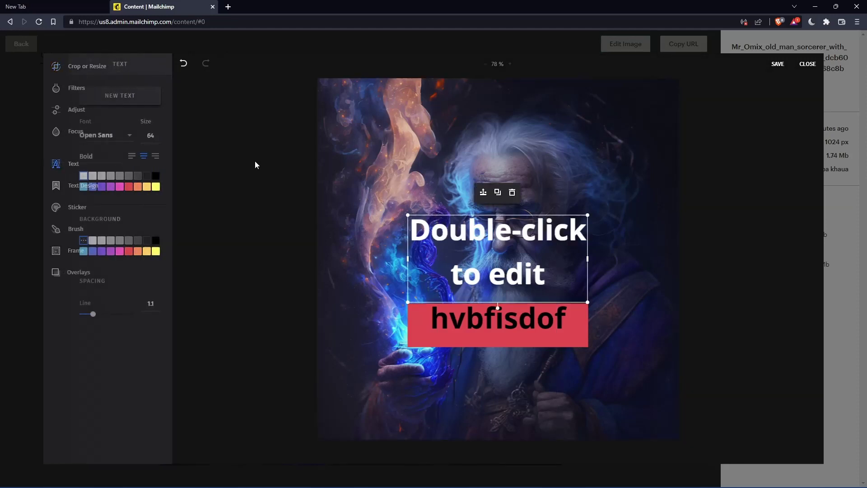
pyautogui.click(505, 212)
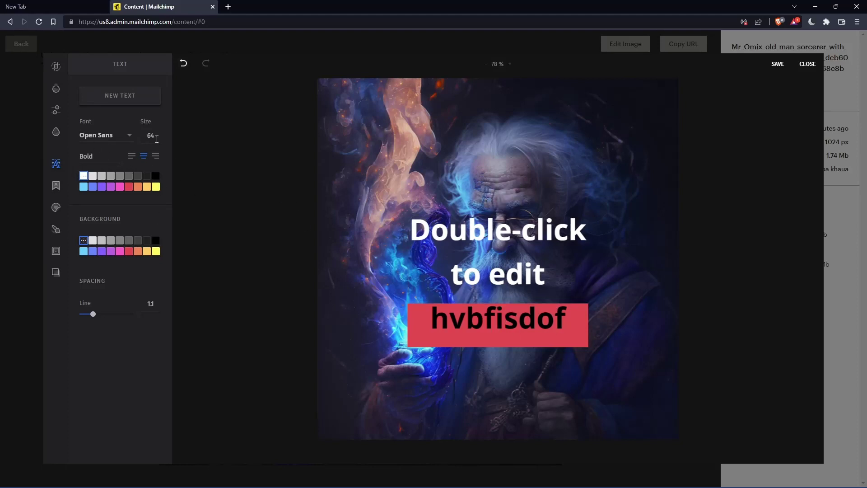
pyautogui.click(111, 95)
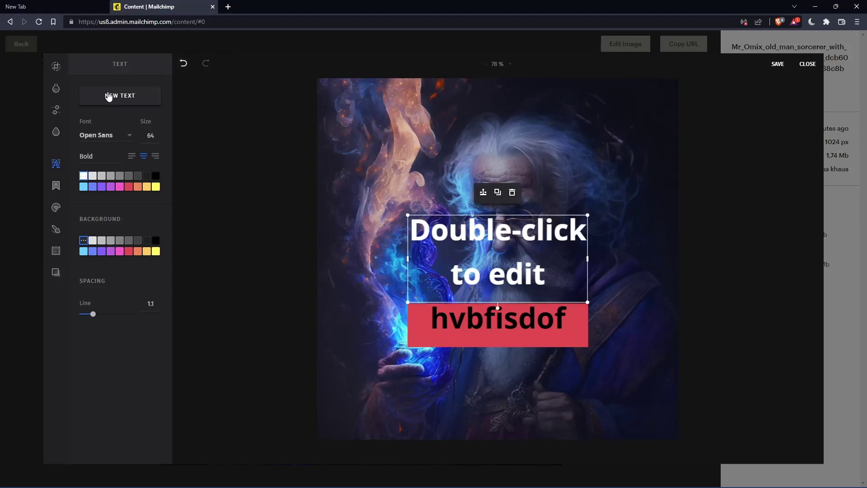
pyautogui.doubleClick(453, 231)
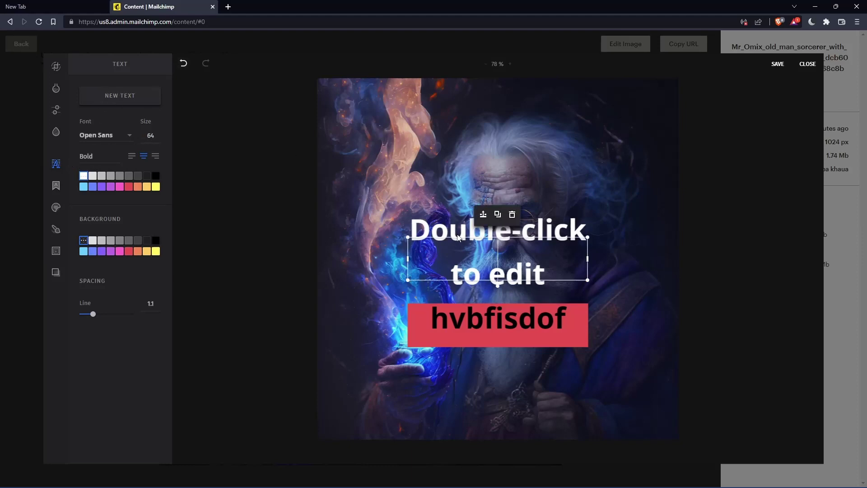
pyautogui.write('test')
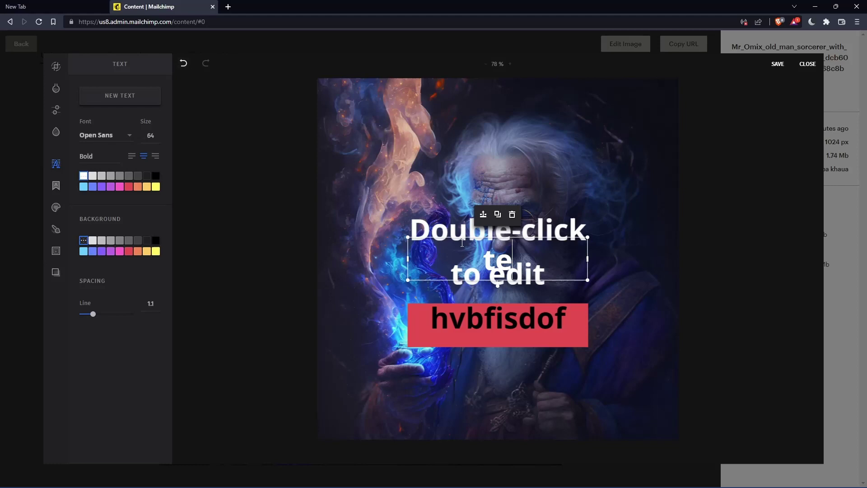
pyautogui.click(467, 229)
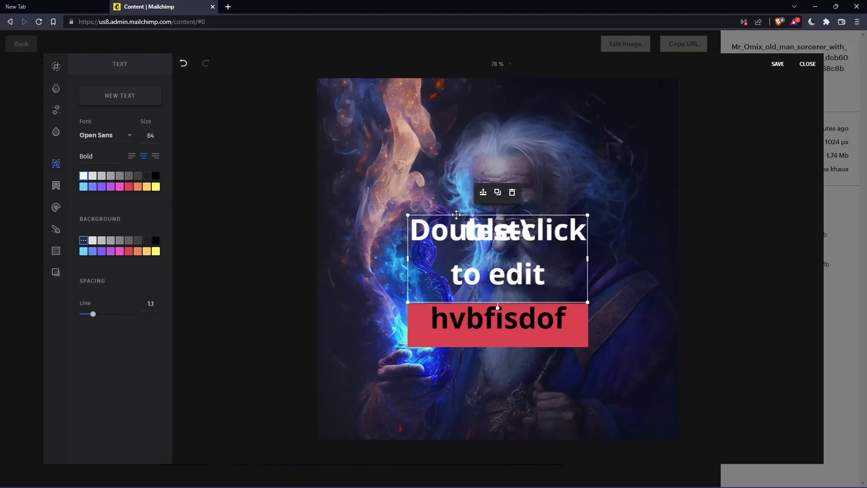
# Move the test text above the "hvbfisdof" caption and remove the stray backslash
pyautogui.moveTo(457, 218); pyautogui.dragTo(456, 156)
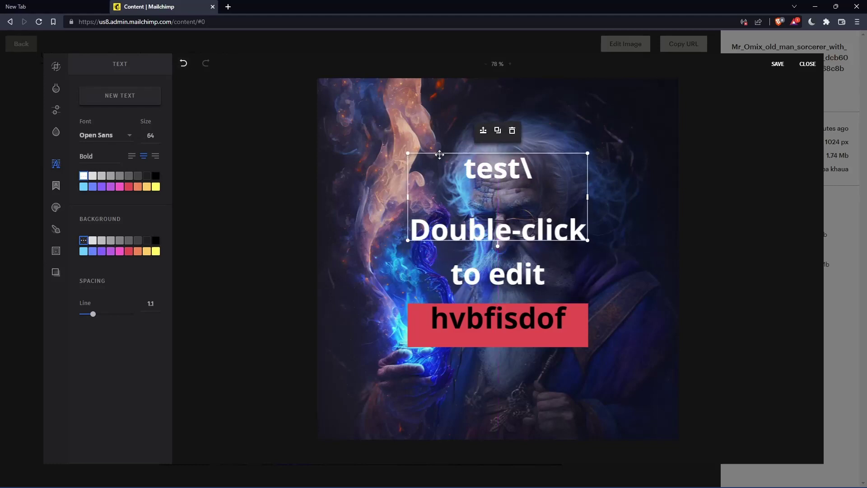
pyautogui.doubleClick(528, 172)
pyautogui.press('BackSpace')
pyautogui.click(378, 170)
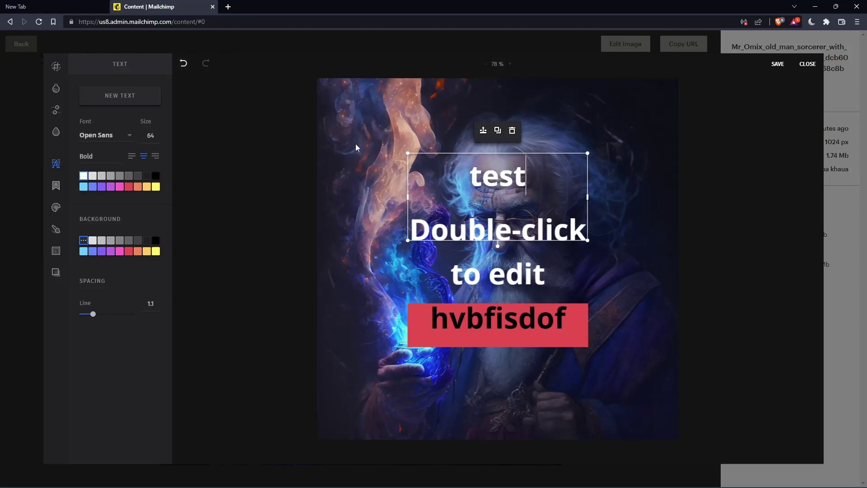
pyautogui.click(356, 145)
pyautogui.click(507, 177)
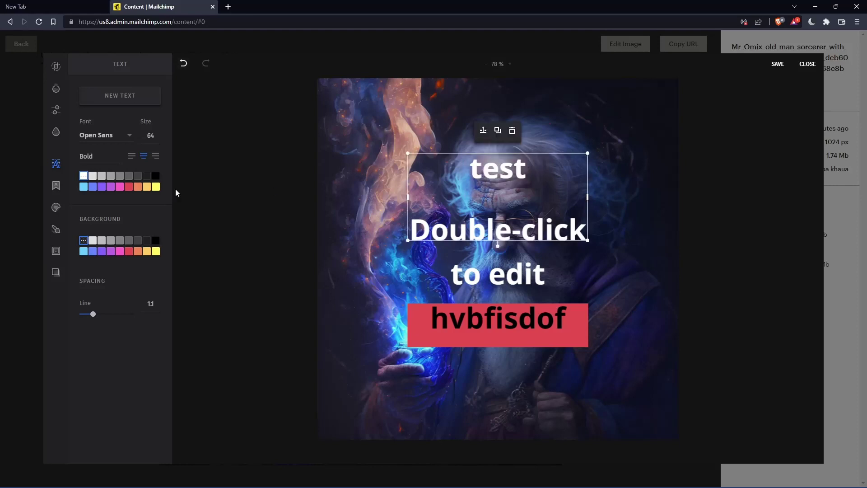
# Colour the test text yellow and give it a light grey background
pyautogui.click(119, 186)
pyautogui.click(156, 187)
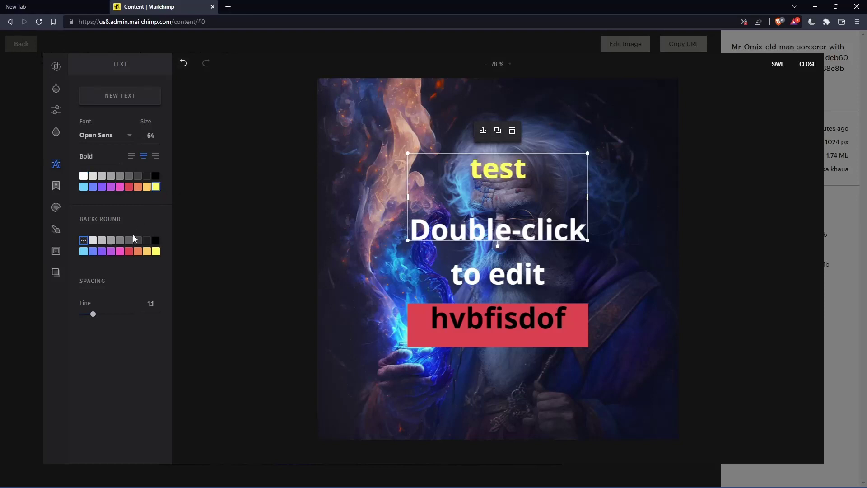
pyautogui.click(147, 251)
pyautogui.click(155, 251)
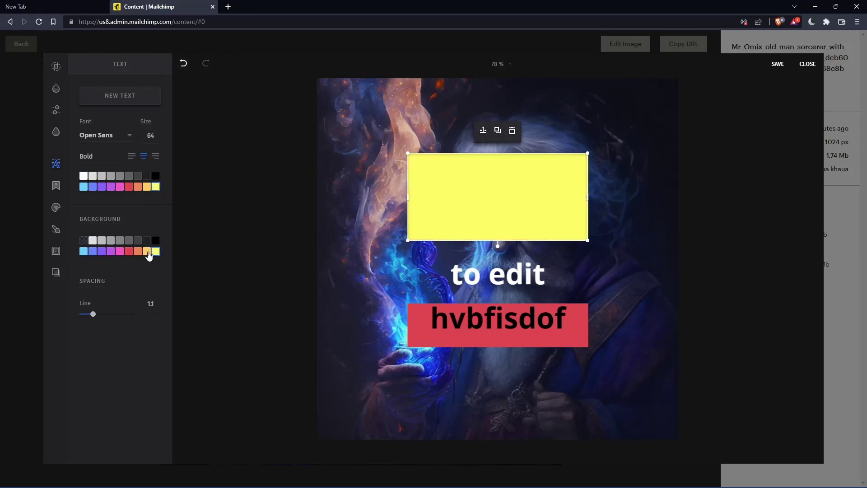
pyautogui.click(93, 240)
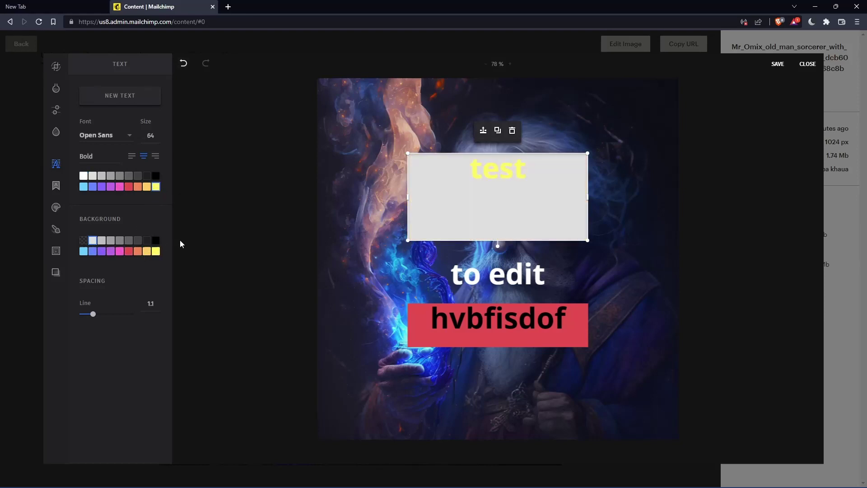
# Save the edited sorcerer image as a new revision and return to My files
pyautogui.click(777, 64)
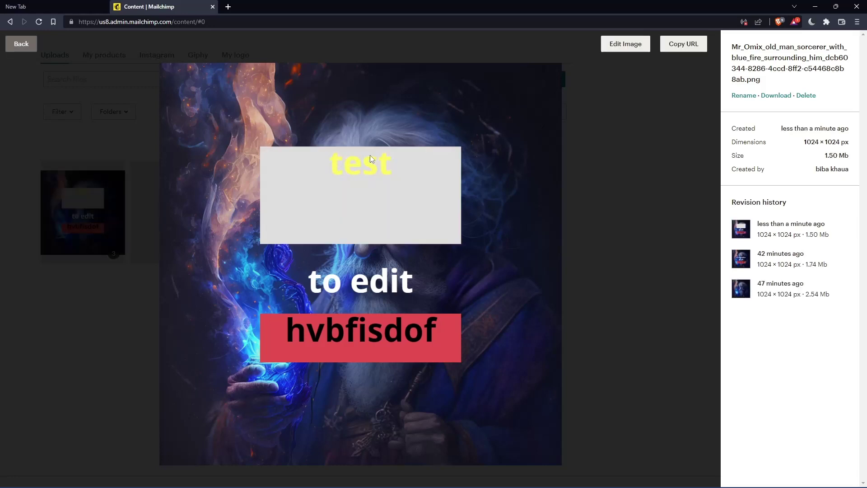
pyautogui.click(28, 45)
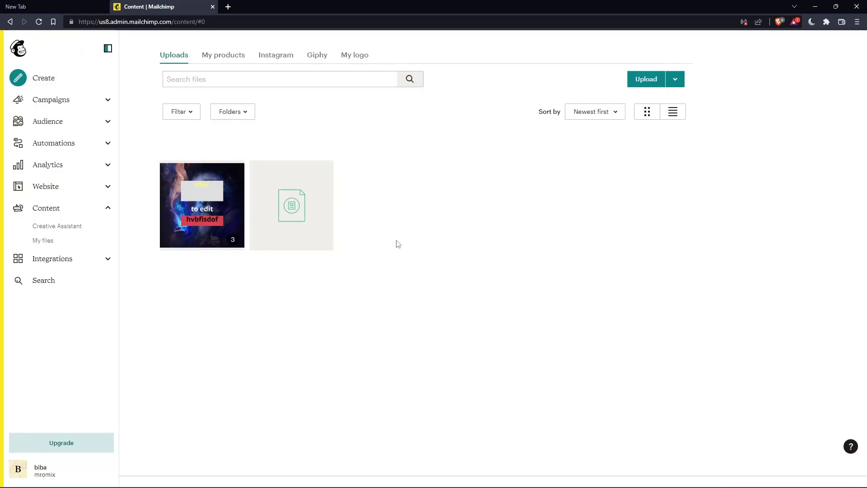